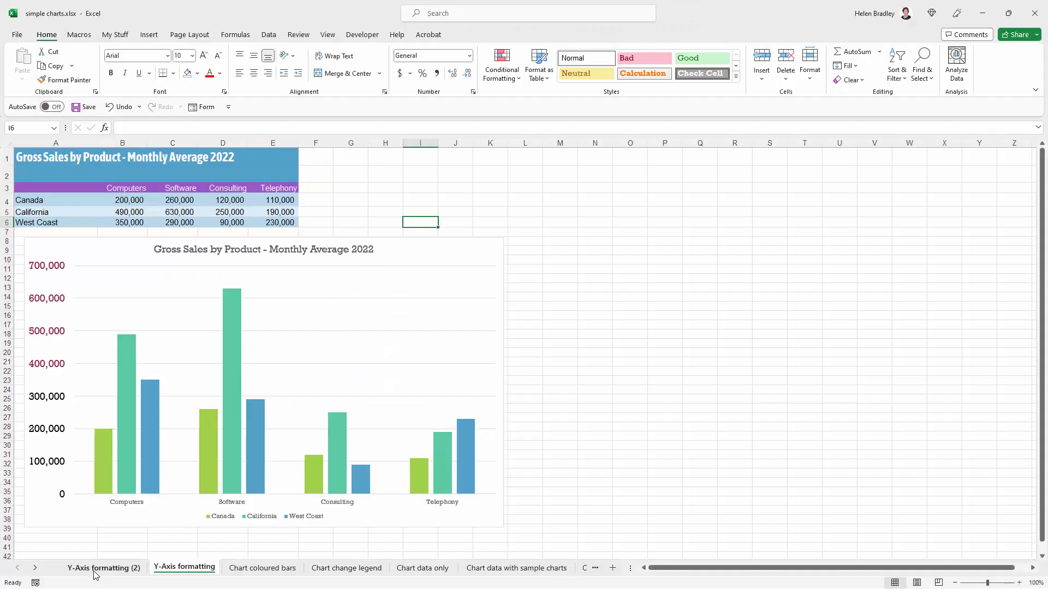
# - Switch to the Y-Axis formatting (2) sheet and zoom to 120%
pyautogui.click(98, 569)
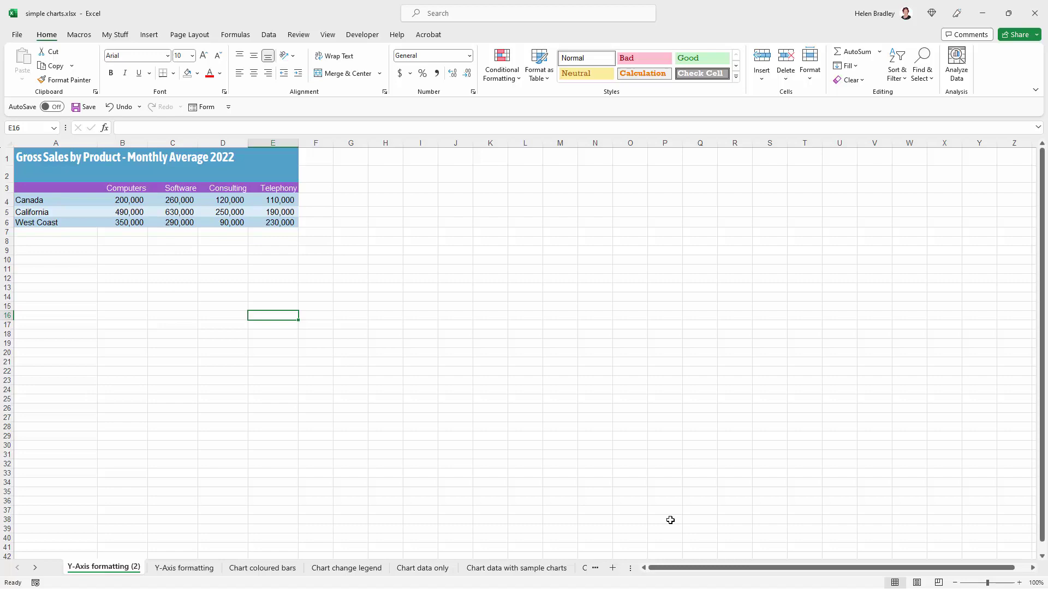
pyautogui.click(1019, 583)
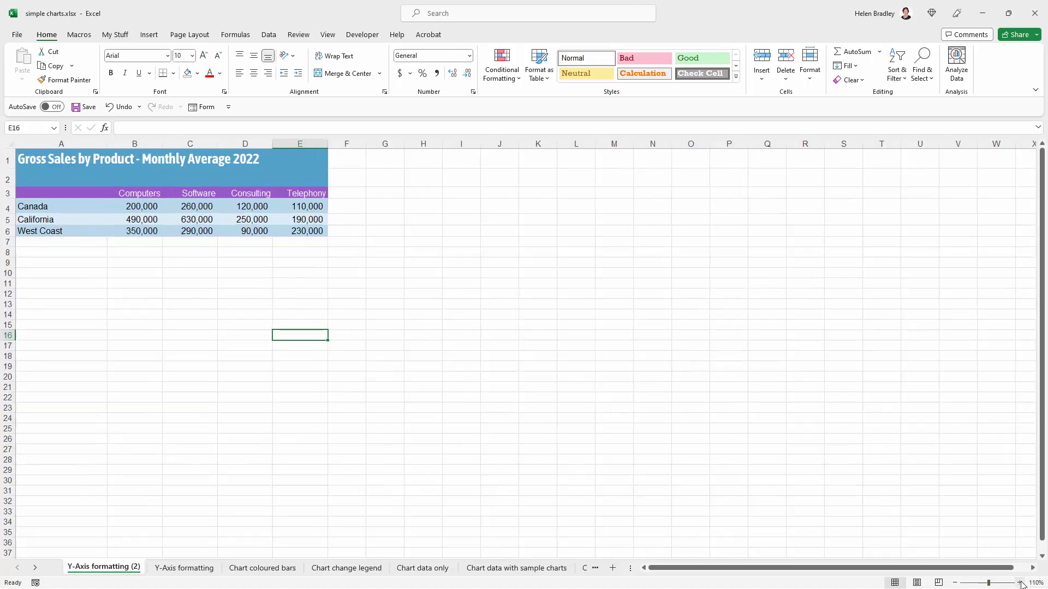
pyautogui.click(1019, 583)
# - Insert a clustered column chart of A3:E6 and move it below the table
pyautogui.moveTo(36, 203); pyautogui.dragTo(317, 236)
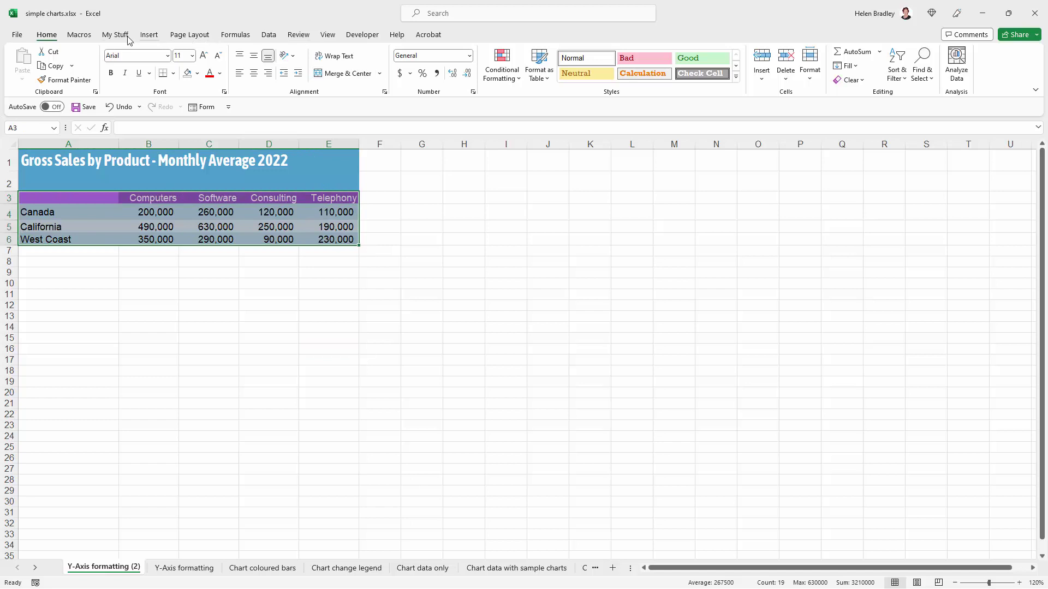
pyautogui.click(148, 35)
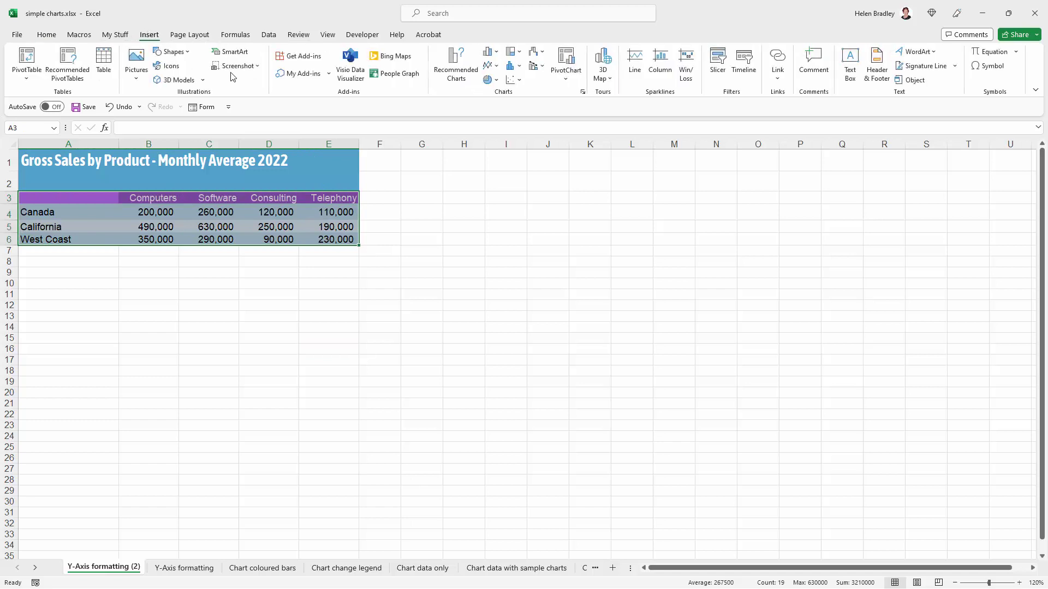
pyautogui.click(488, 51)
pyautogui.click(500, 95)
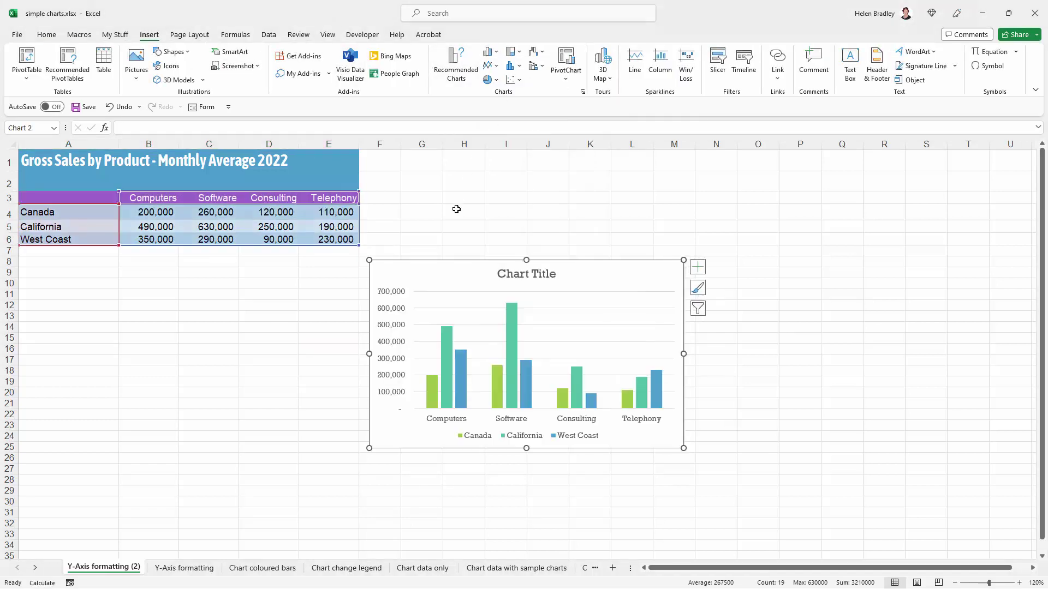
pyautogui.moveTo(435, 274); pyautogui.dragTo(318, 327)
# - Link the chart title to cell A1 with the formula =A1
pyautogui.click(403, 326)
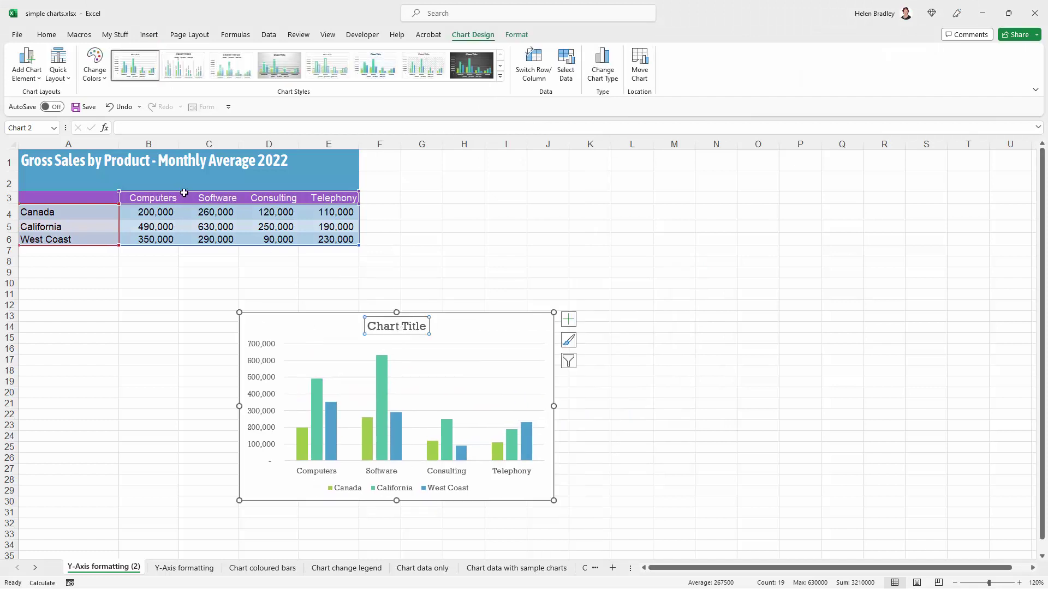
pyautogui.write('=')
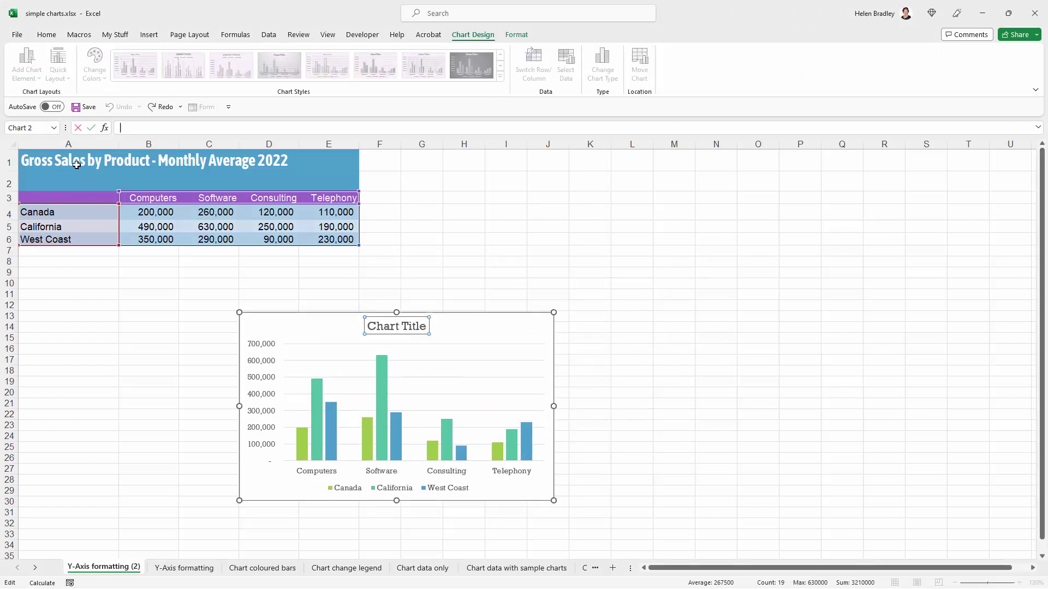
pyautogui.click(36, 161)
pyautogui.press('Return')
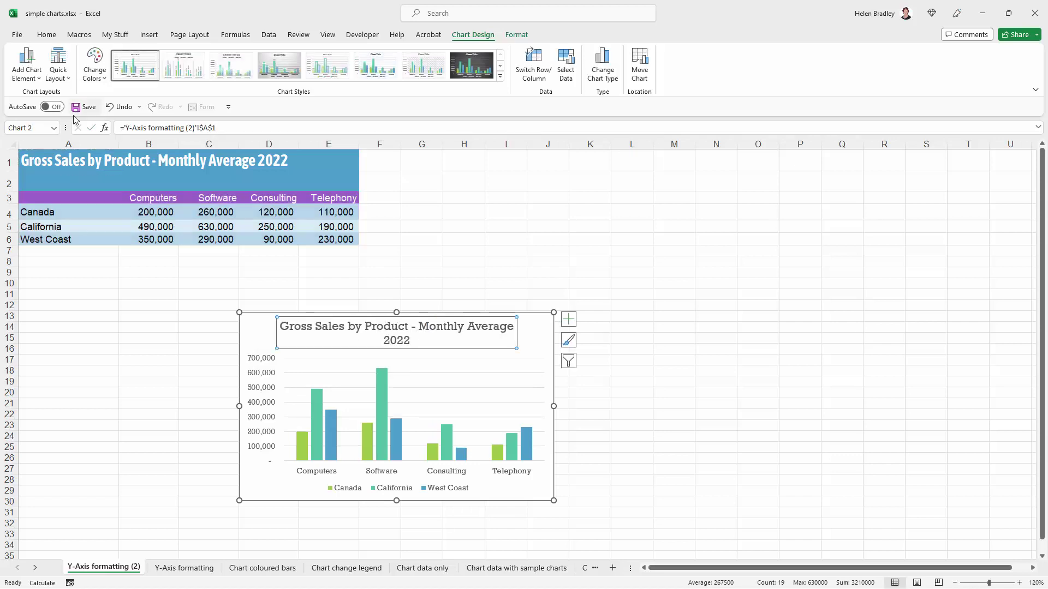
# - Widen the chart so its title fits on one line and move it beneath the table
pyautogui.moveTo(553, 312); pyautogui.dragTo(627, 277)
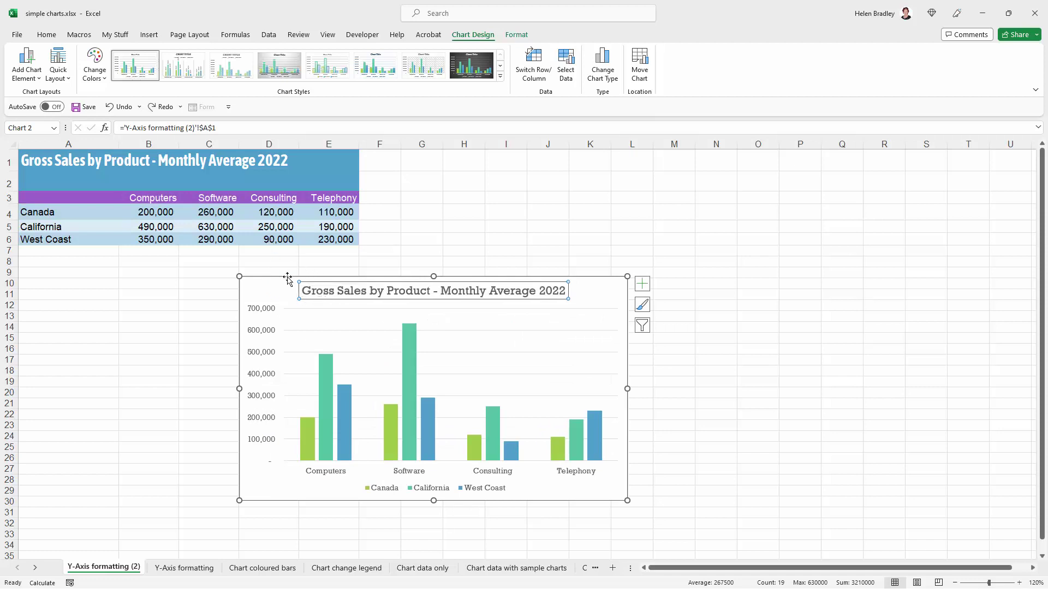
pyautogui.moveTo(286, 276); pyautogui.dragTo(137, 261)
pyautogui.click(113, 377)
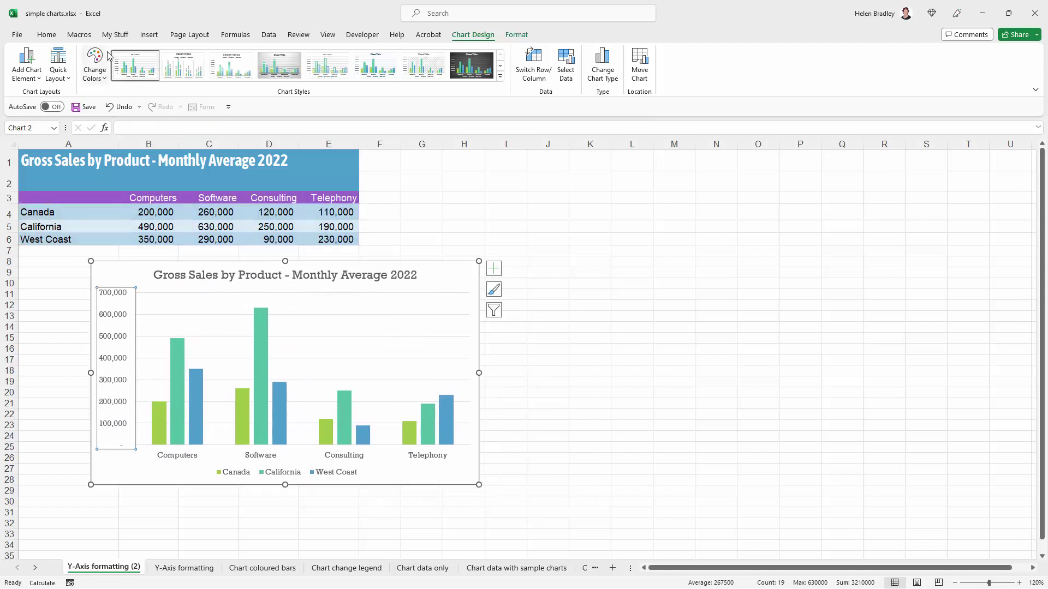
# - Enlarge the vertical axis labels to 11 pt, then reselect the axis
pyautogui.click(46, 34)
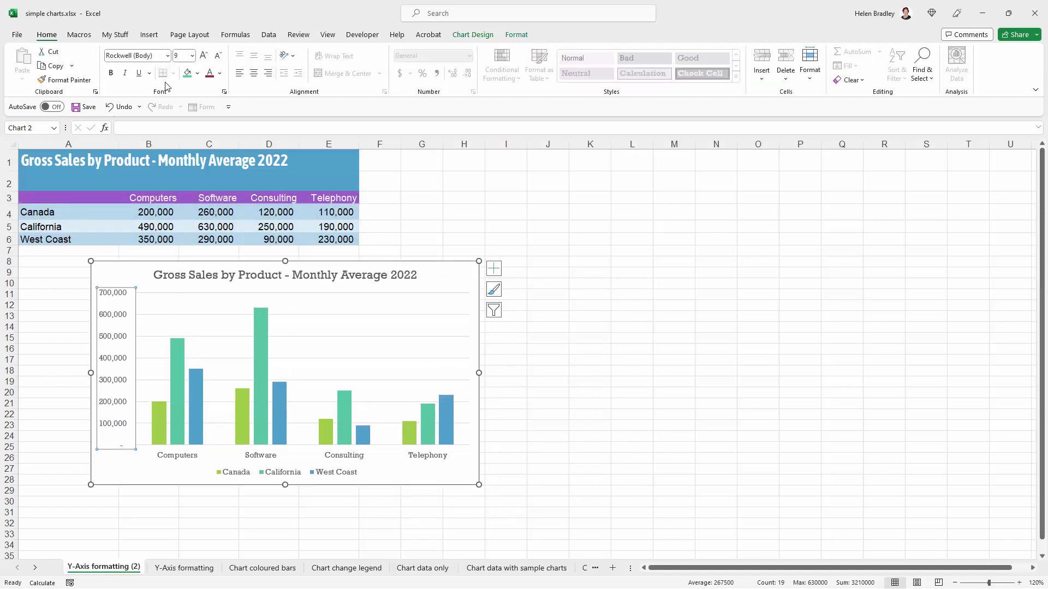
pyautogui.click(203, 56)
pyautogui.click(203, 57)
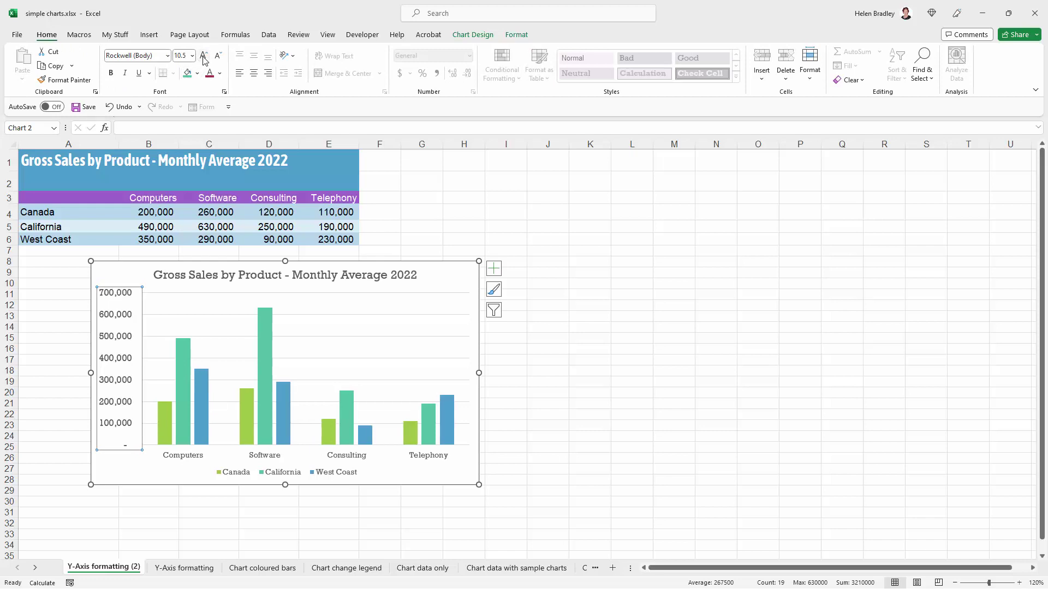
pyautogui.click(203, 56)
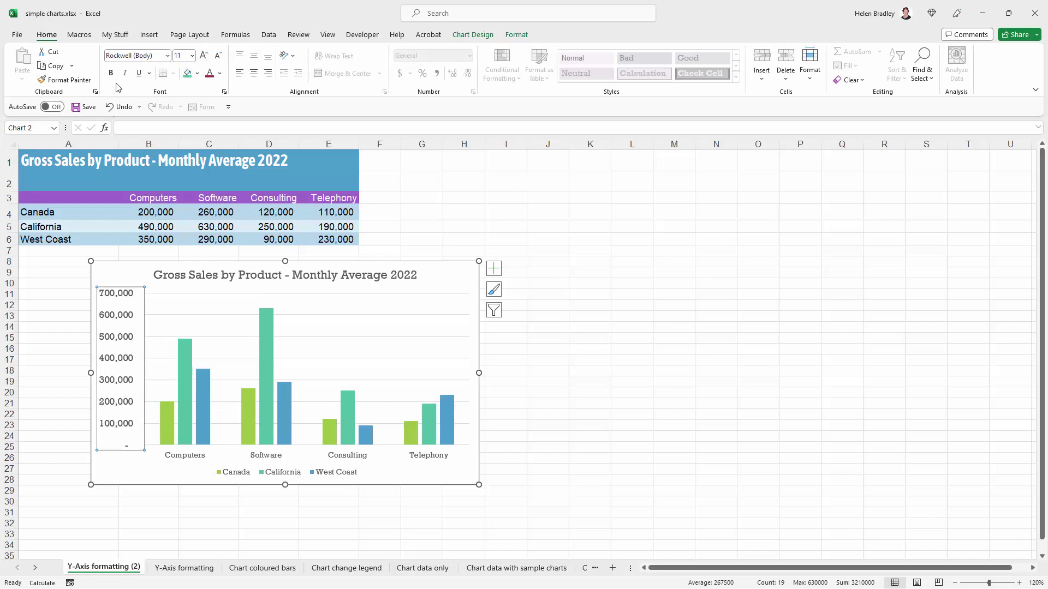
pyautogui.click(136, 465)
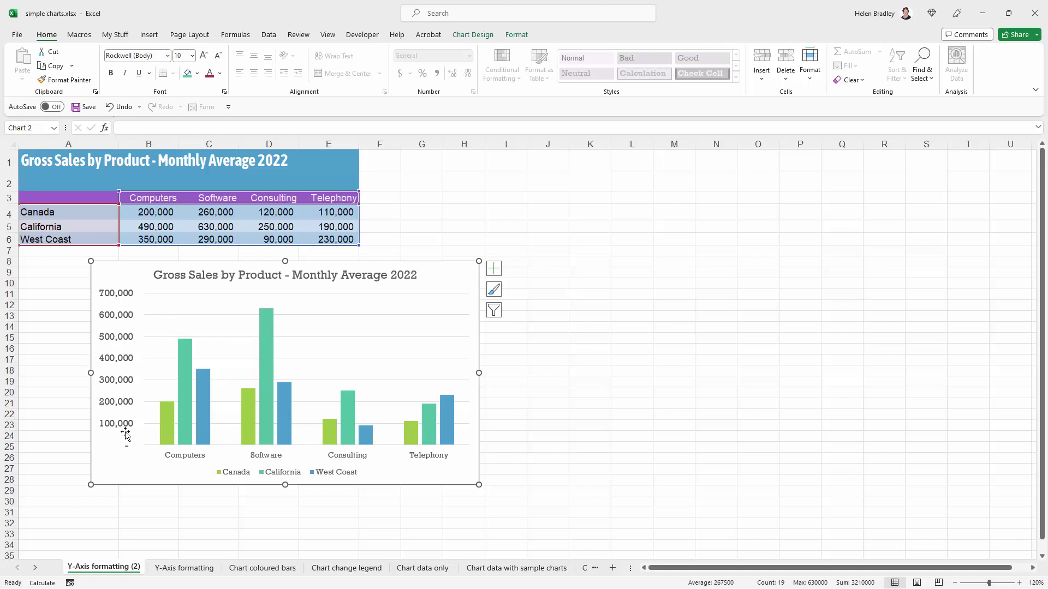
pyautogui.click(108, 347)
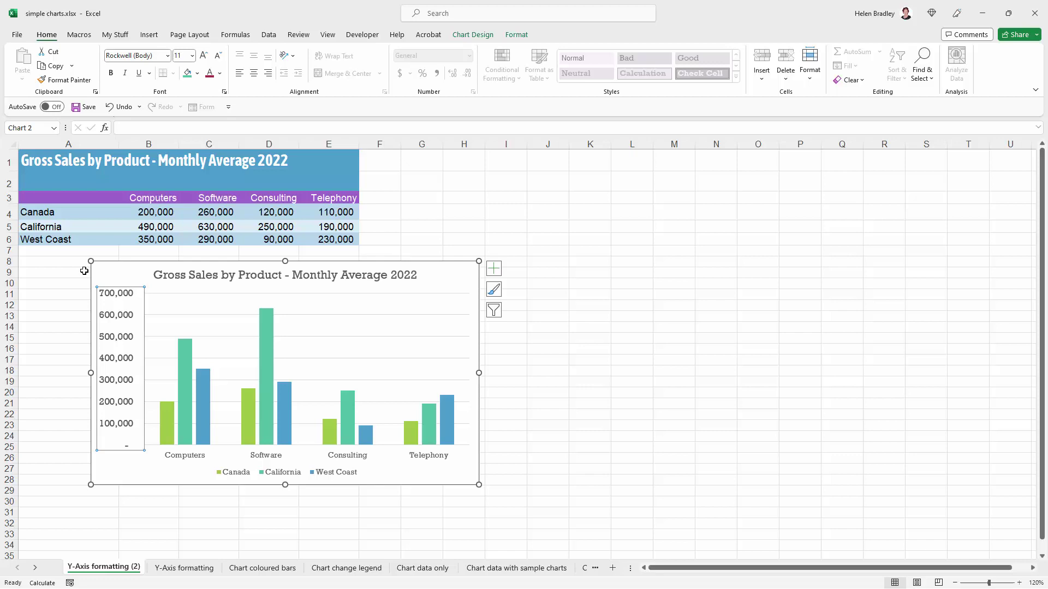
# - Colour the vertical axis labels dark red from the Font Color palette
pyautogui.click(220, 73)
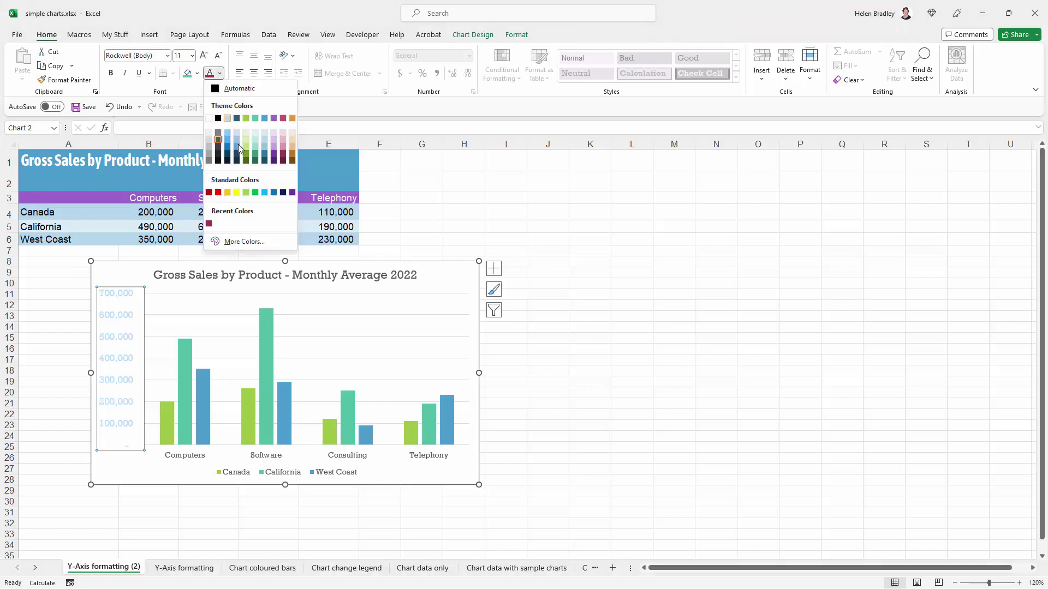
pyautogui.click(284, 155)
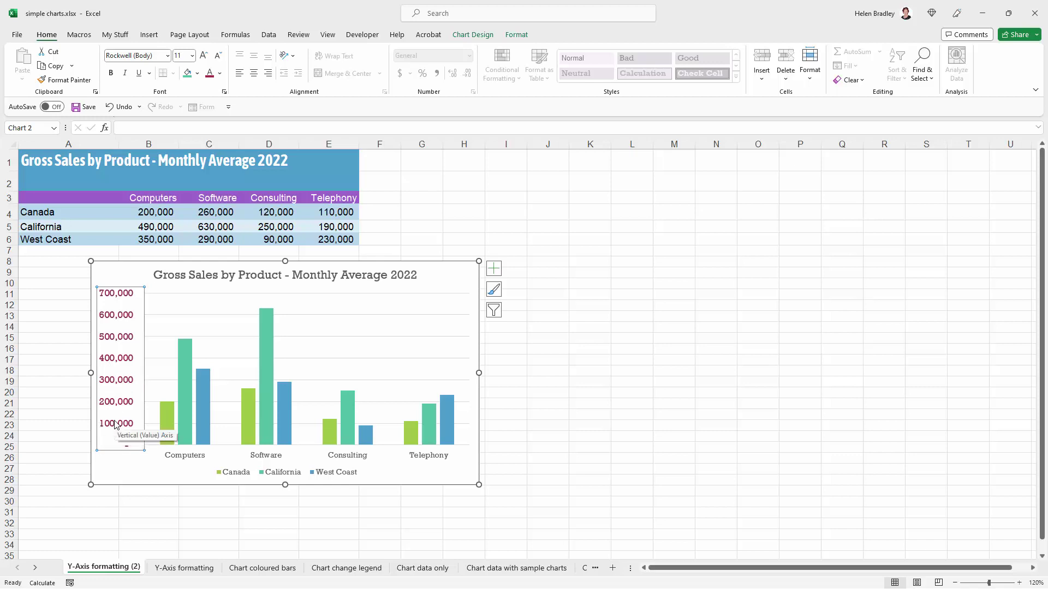
# - Open Format Axis for the vertical axis, collapse Axis Options and expand the Number section
pyautogui.rightClick(117, 358)
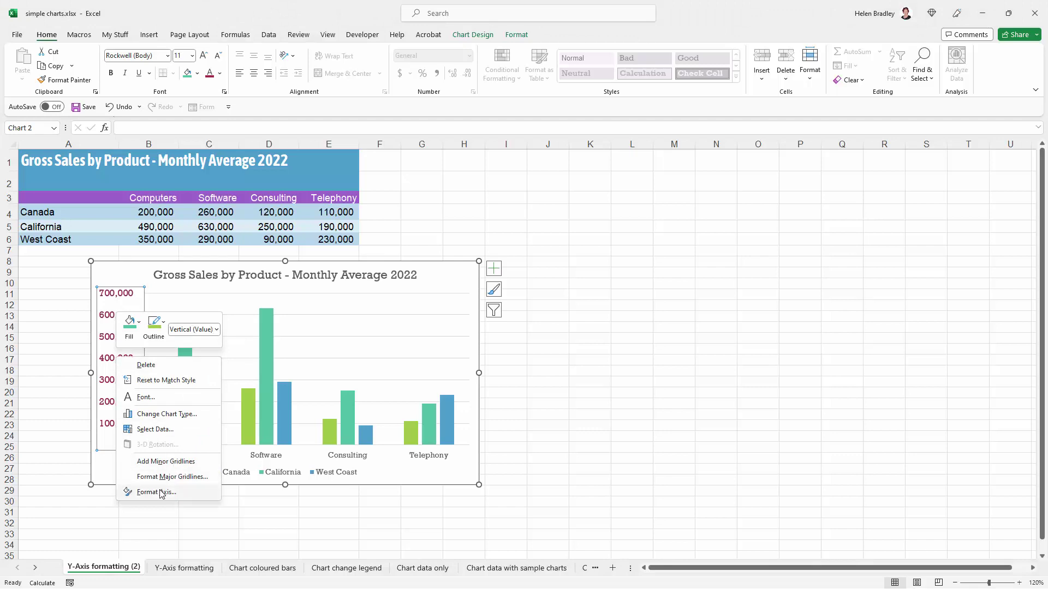
pyautogui.click(158, 492)
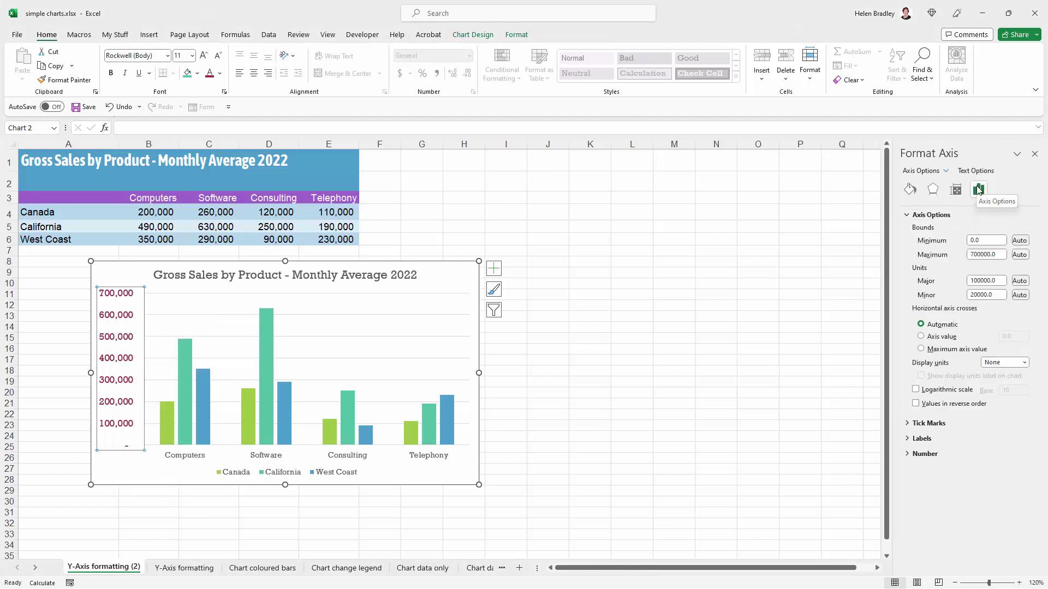
pyautogui.click(908, 216)
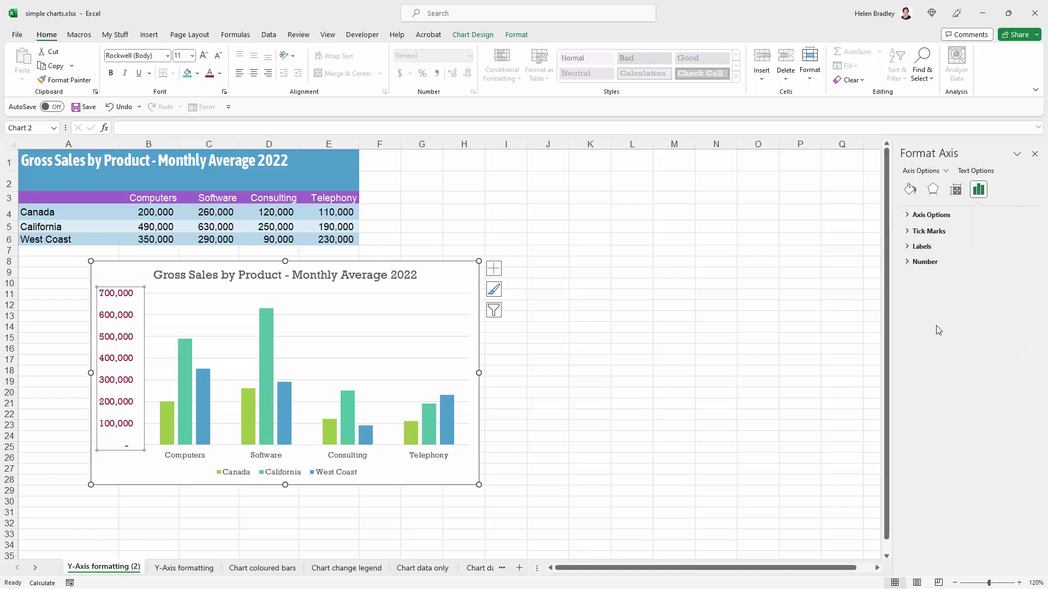
pyautogui.click(910, 262)
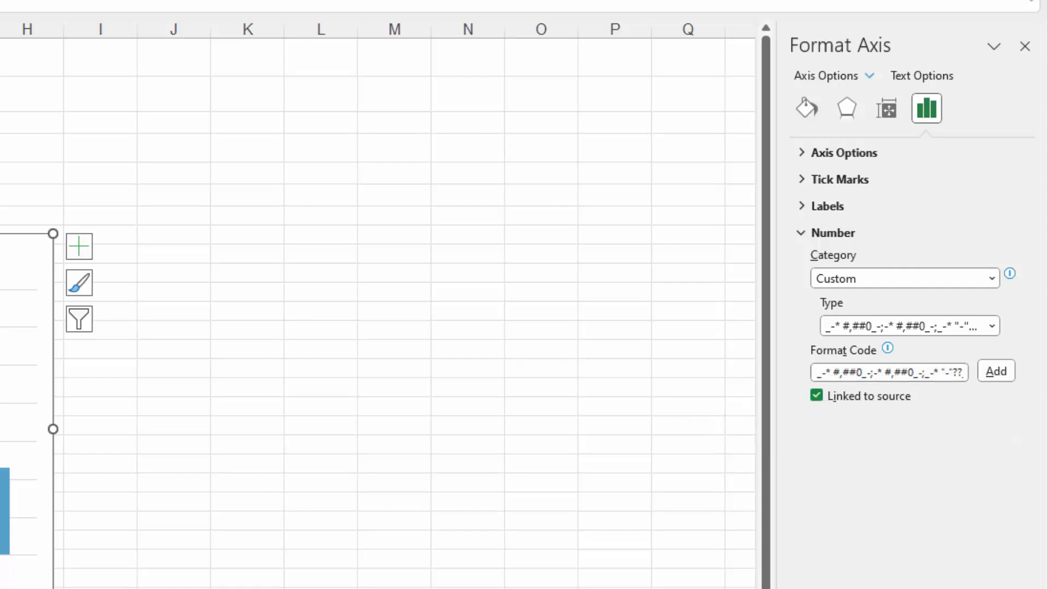
# - Rewrite the axis Format Code as [black][<400000]#,##0;#,##0, removing the accounting spacers
pyautogui.click(837, 373)
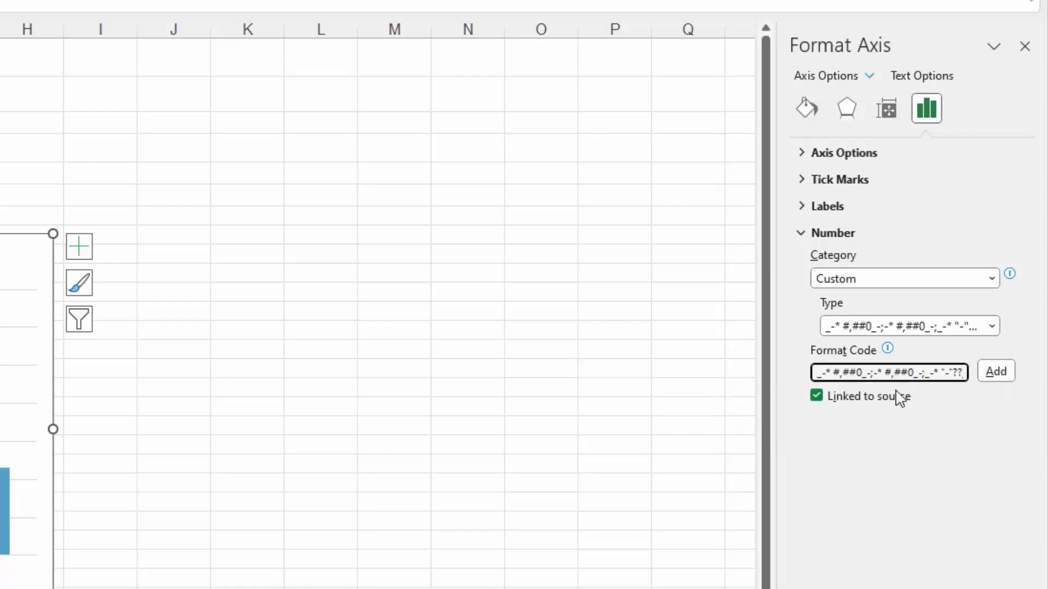
pyautogui.press('BackSpace')
pyautogui.press('BackSpace')
pyautogui.press('BackSpace')
pyautogui.press('BackSpace')
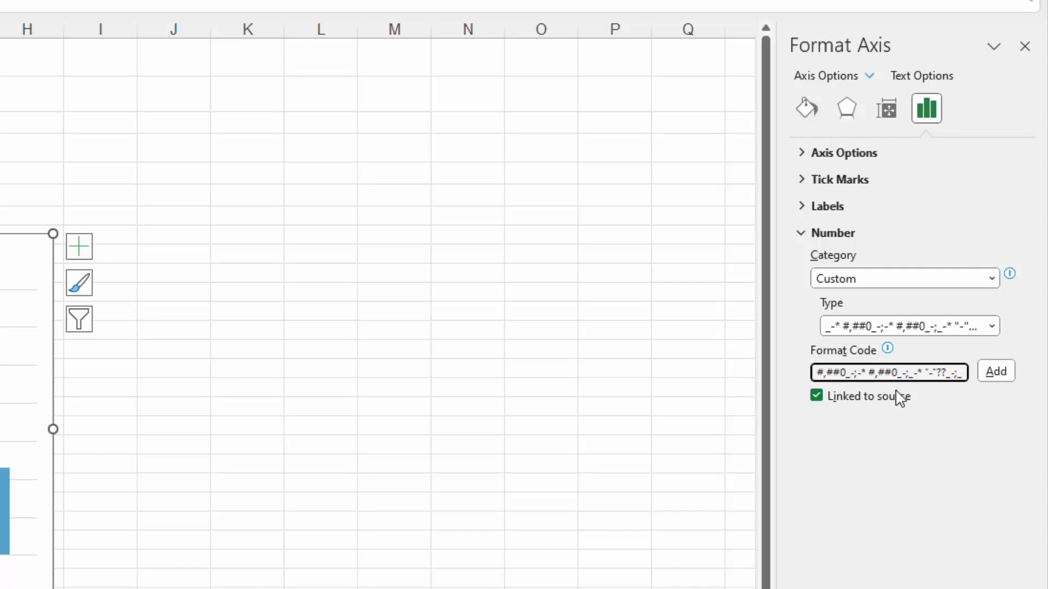
pyautogui.write('[')
pyautogui.write('bla')
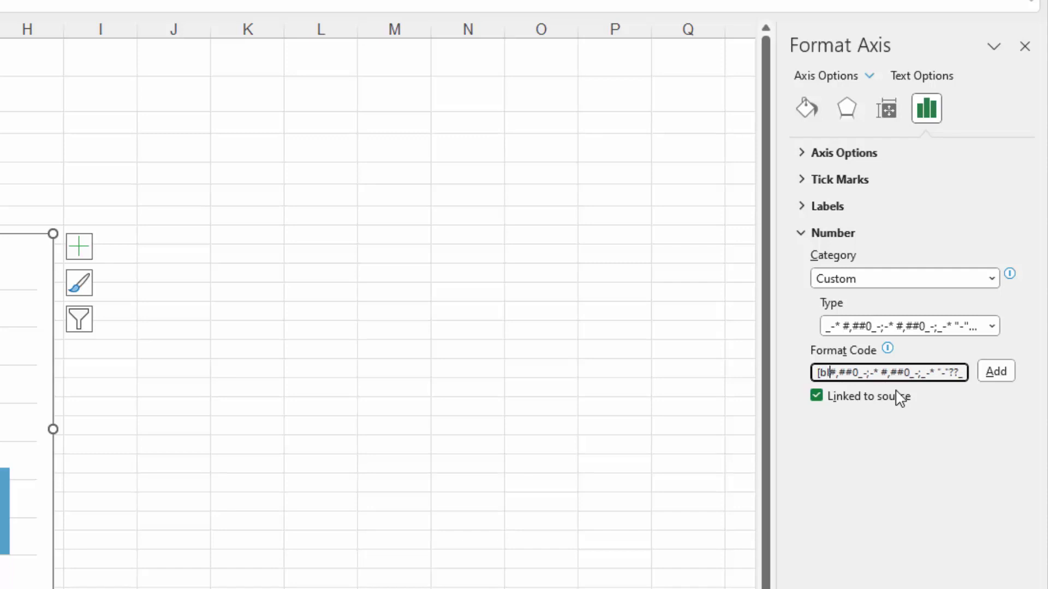
pyautogui.write('ck')
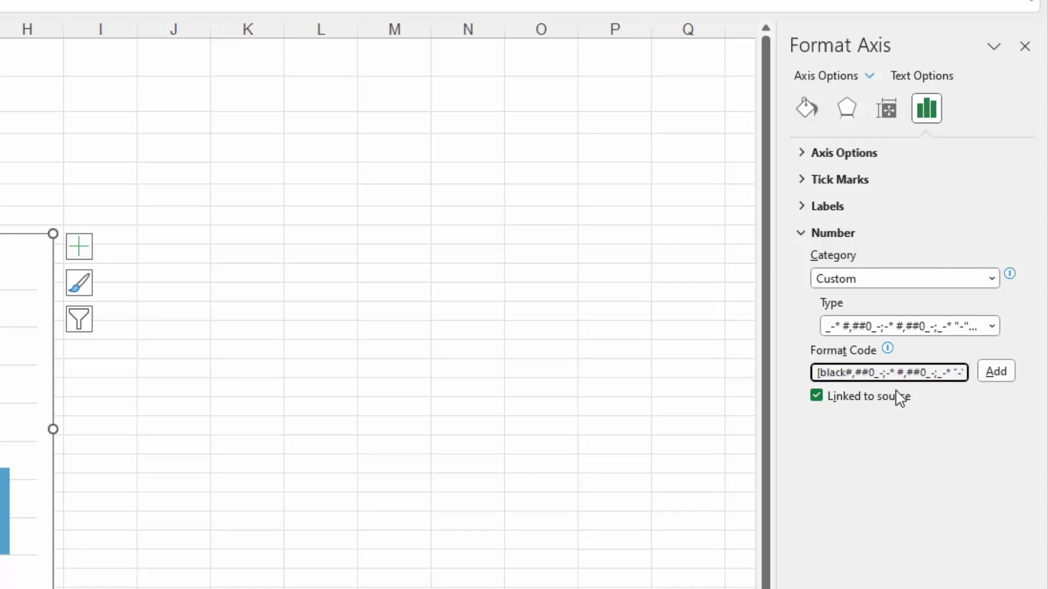
pyautogui.write(']')
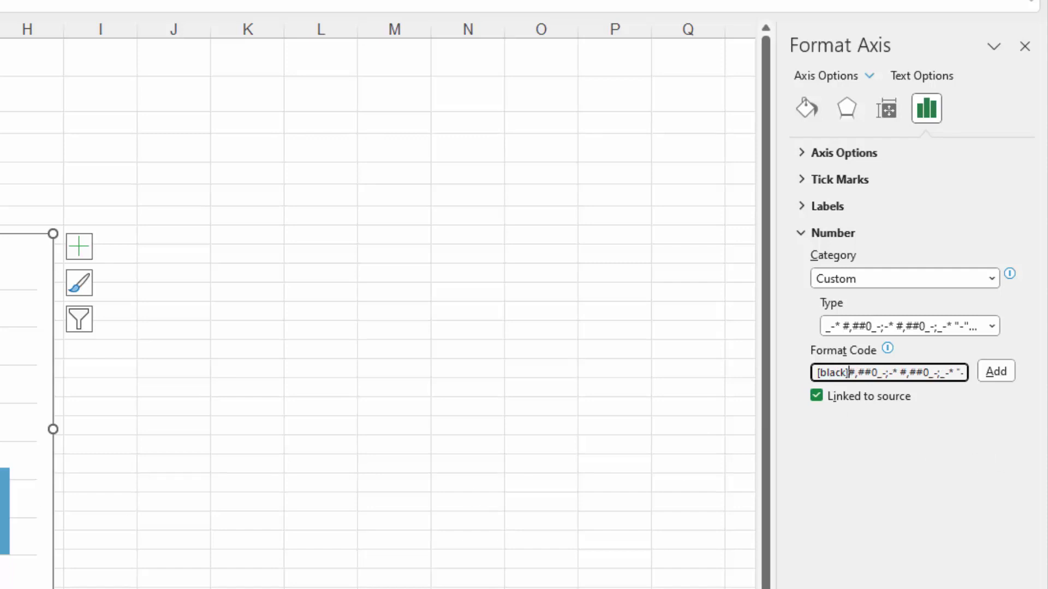
pyautogui.write('[')
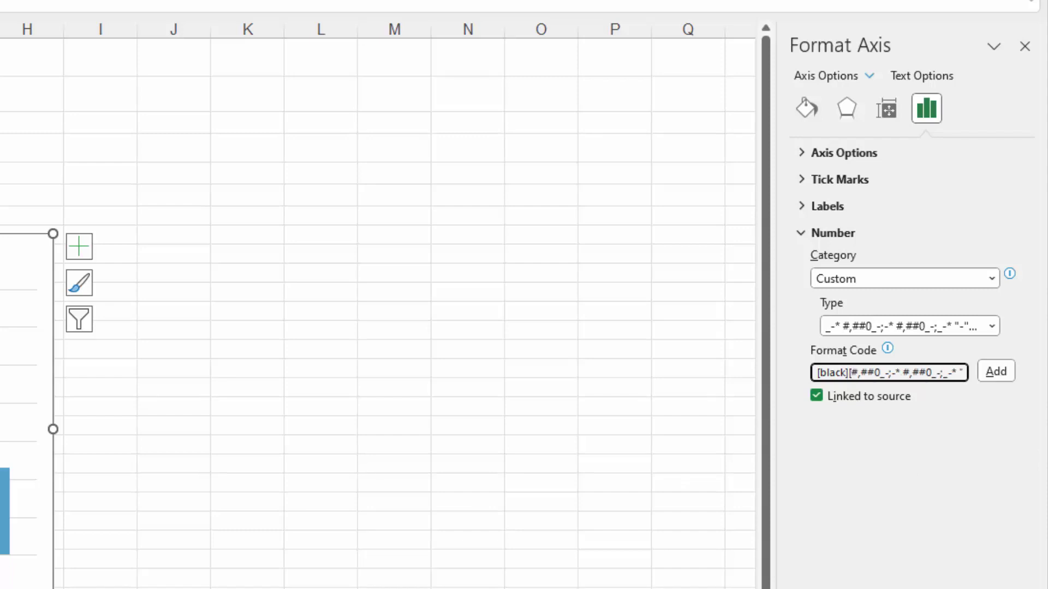
pyautogui.write('<')
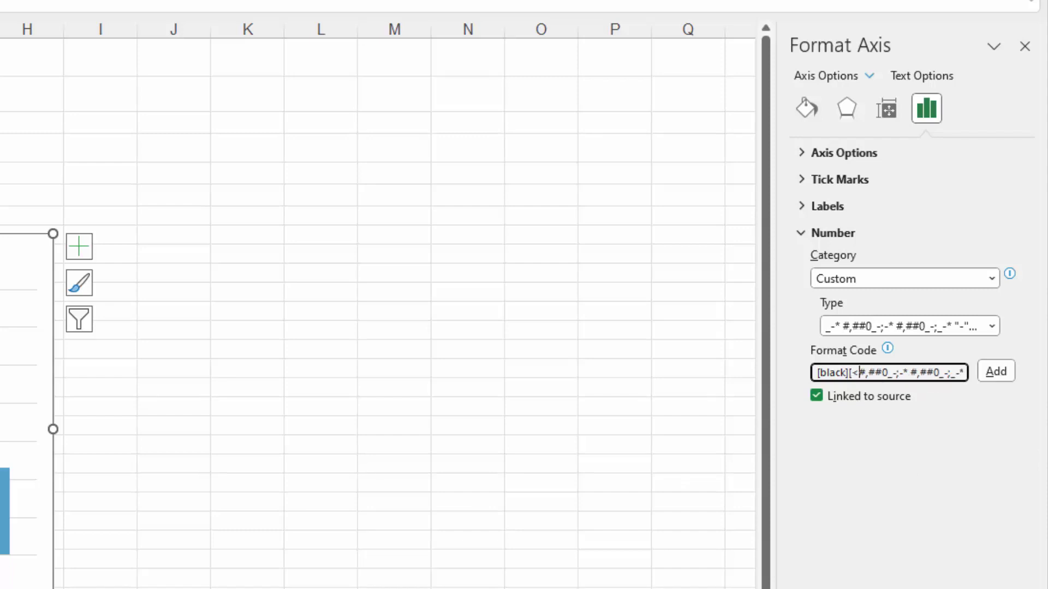
pyautogui.write('400000')
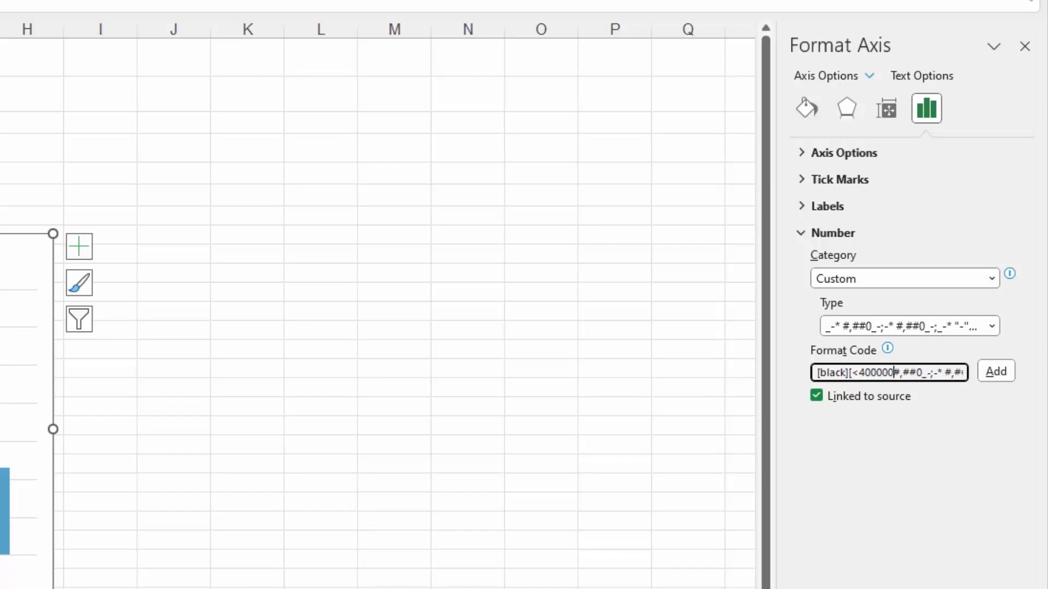
pyautogui.write(']')
pyautogui.press('Delete')
pyautogui.press('Delete')
pyautogui.press('Delete')
pyautogui.write(';')
pyautogui.press('Delete')
pyautogui.press('Delete')
pyautogui.press('Delete')
pyautogui.press('Right')
pyautogui.press('Right')
pyautogui.press('Right')
pyautogui.press('Right')
pyautogui.press('Right')
pyautogui.press('Delete')
pyautogui.press('Delete')
pyautogui.press('Delete')
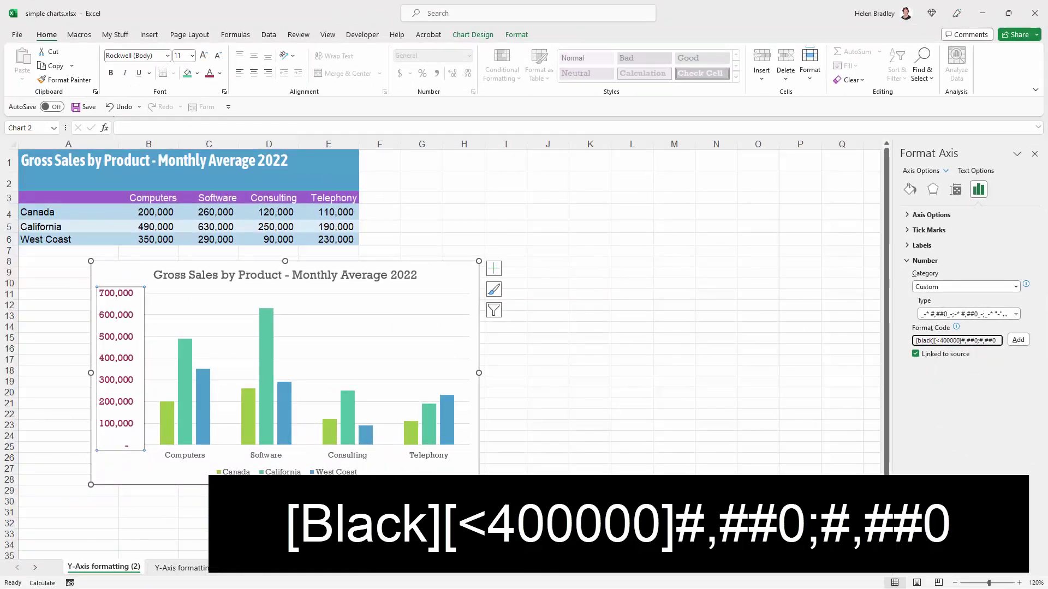
# - Add the custom format code to the axis and deselect the chart to check label colours
pyautogui.click(1018, 340)
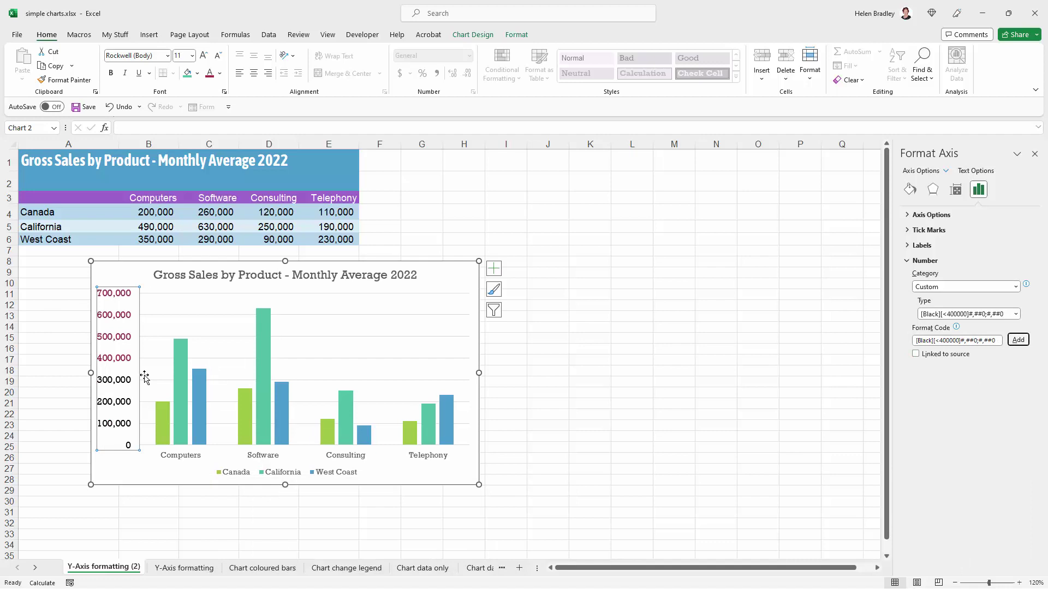
pyautogui.click(554, 423)
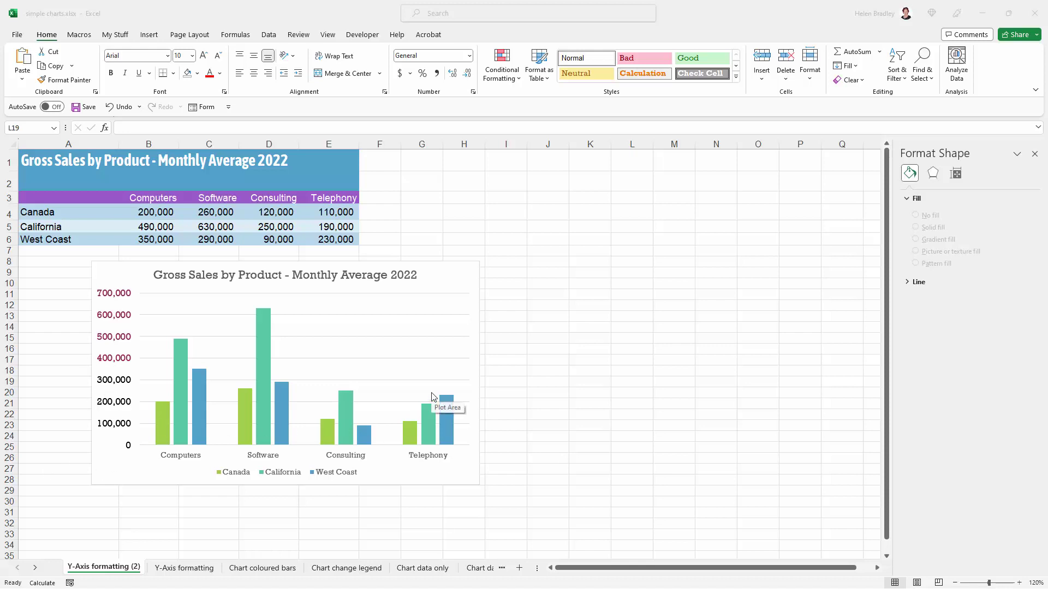
# - Paste the colour-names text box at cell J4 and deselect it
pyautogui.click(560, 207)
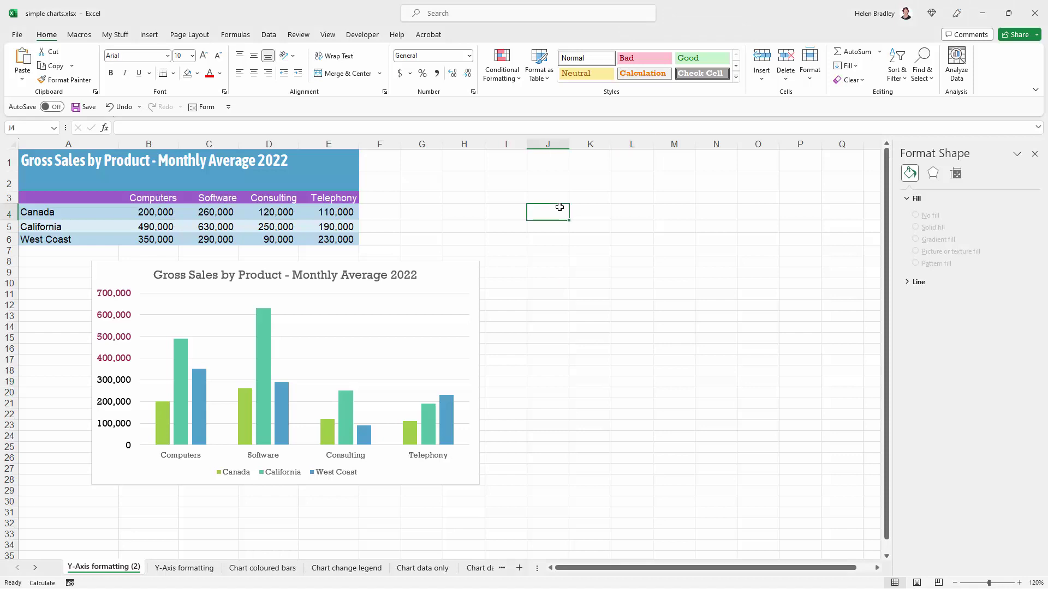
pyautogui.write('Colors by name: Black White Red Green Blue Yellow Magenta Cyan')
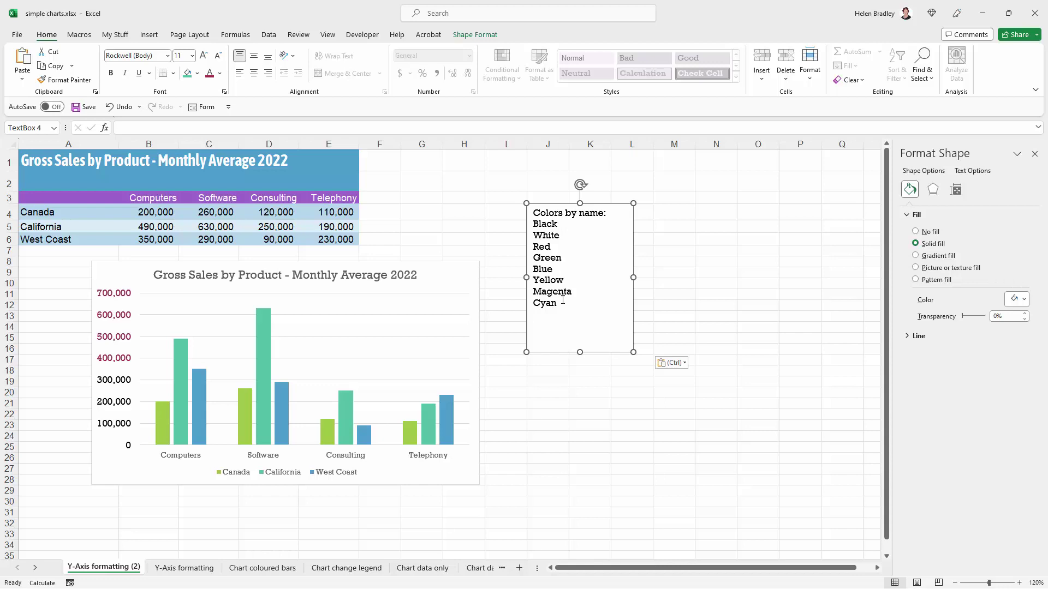
pyautogui.click(567, 378)
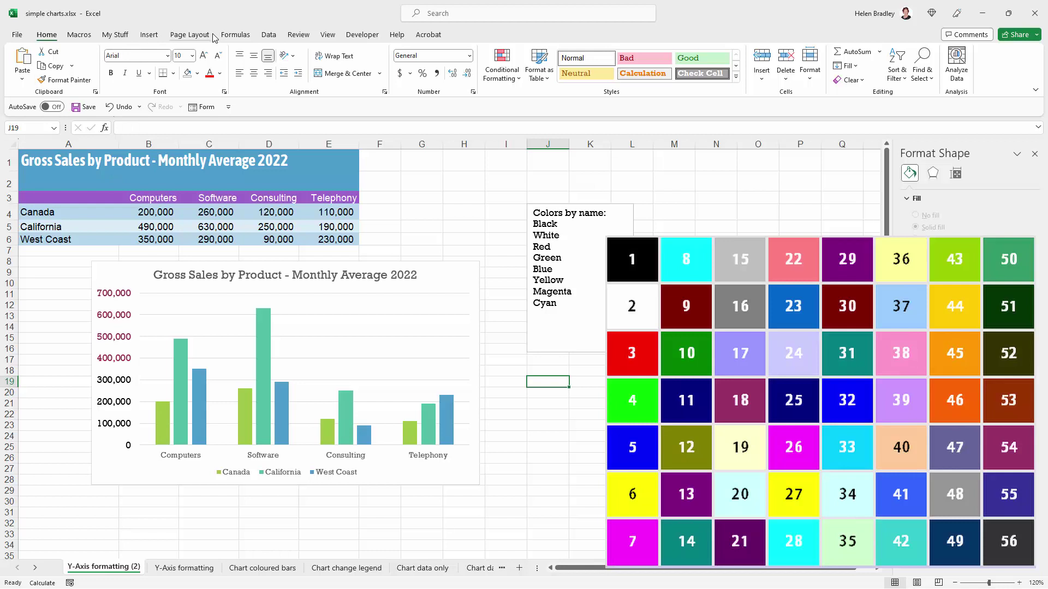
# - Shift the chart right, place the colour-names box beside it, and preview workbook themes
pyautogui.moveTo(110, 277); pyautogui.dragTo(365, 278)
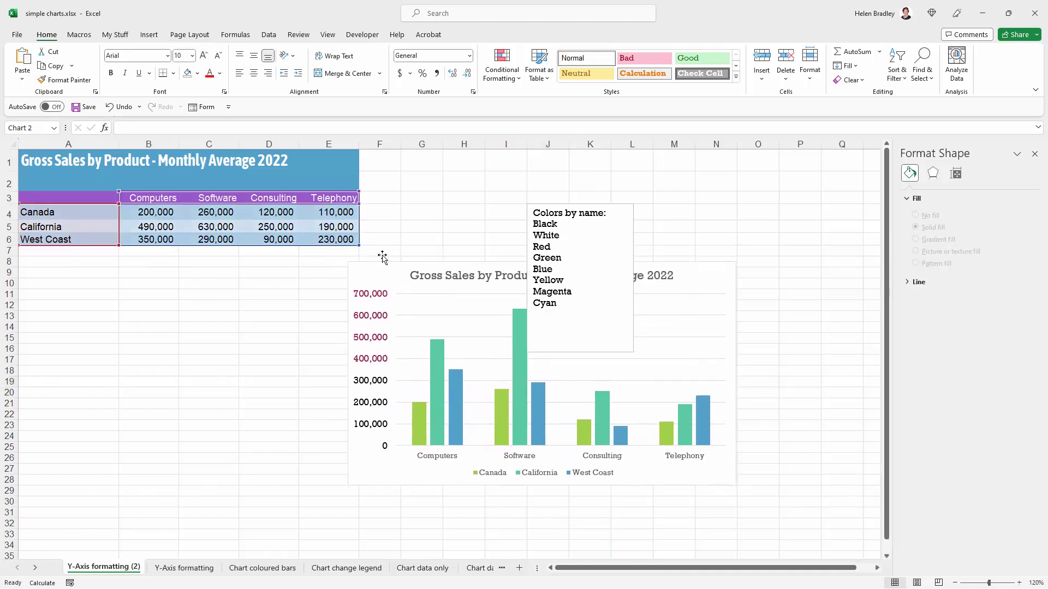
pyautogui.click(606, 203)
pyautogui.moveTo(605, 203); pyautogui.dragTo(825, 188)
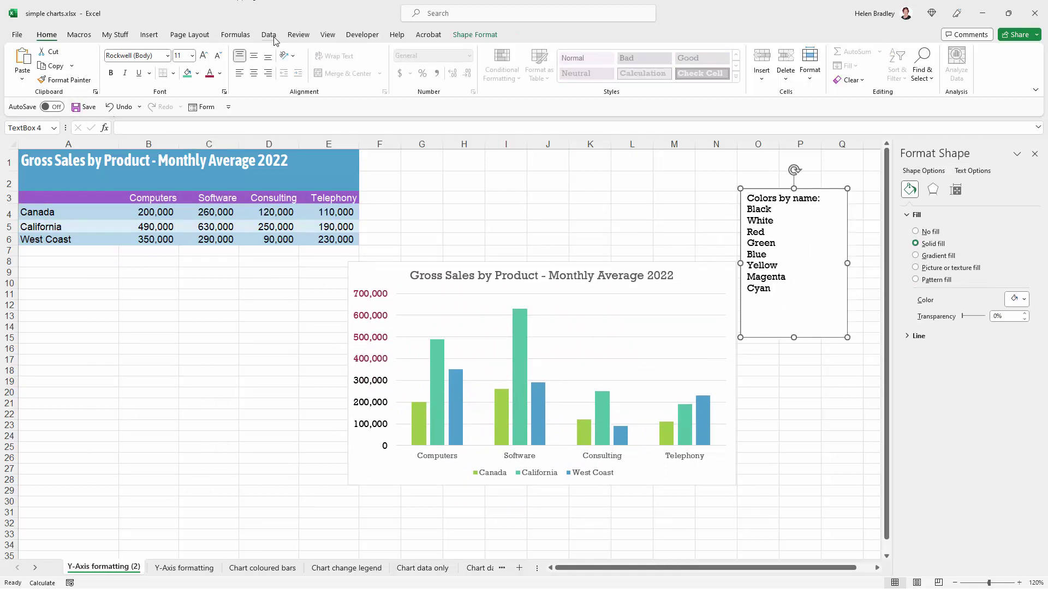
pyautogui.click(189, 35)
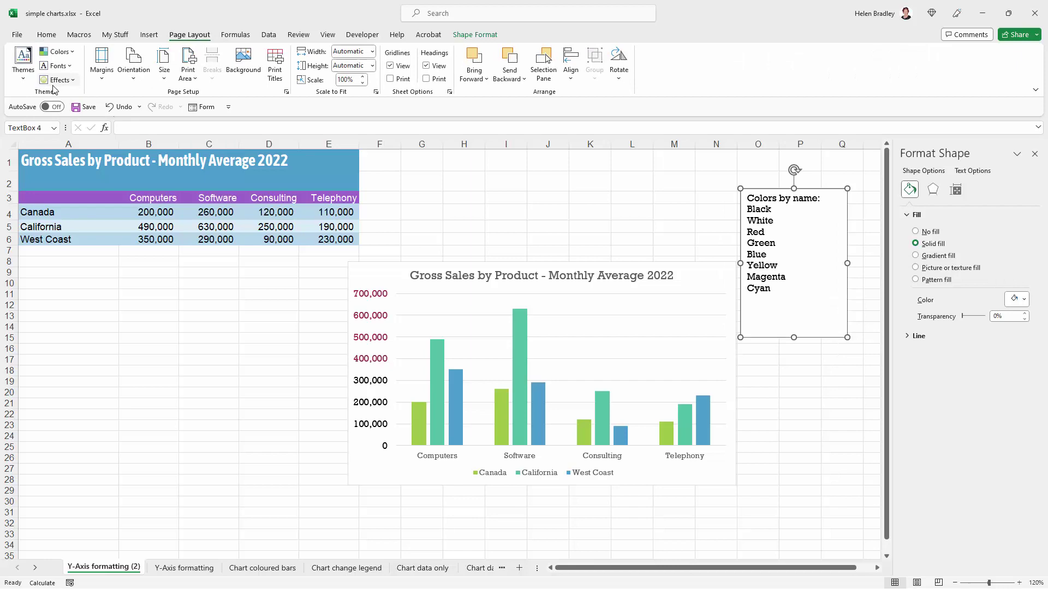
pyautogui.click(23, 60)
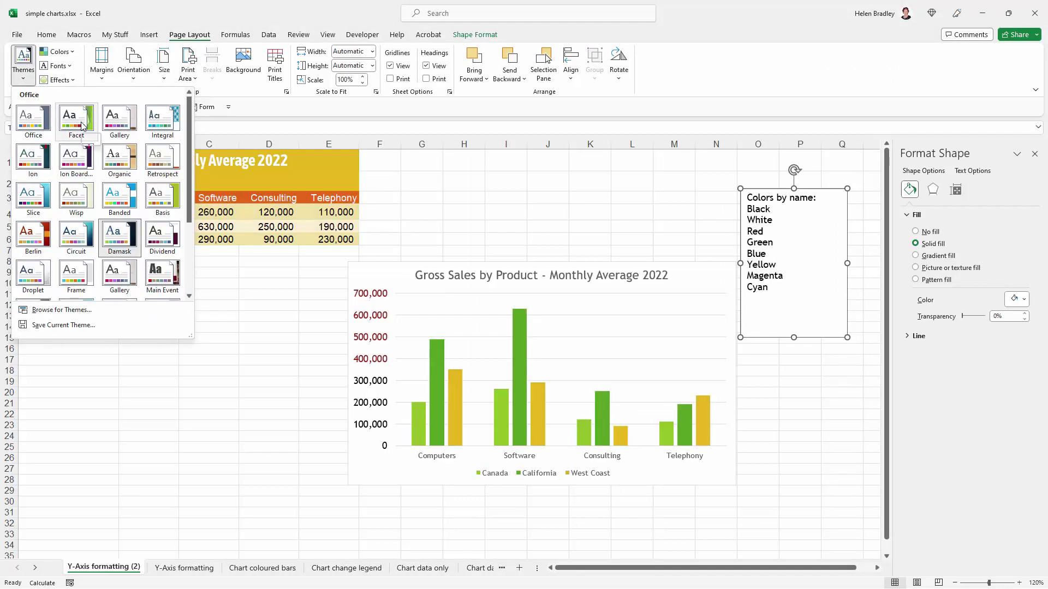